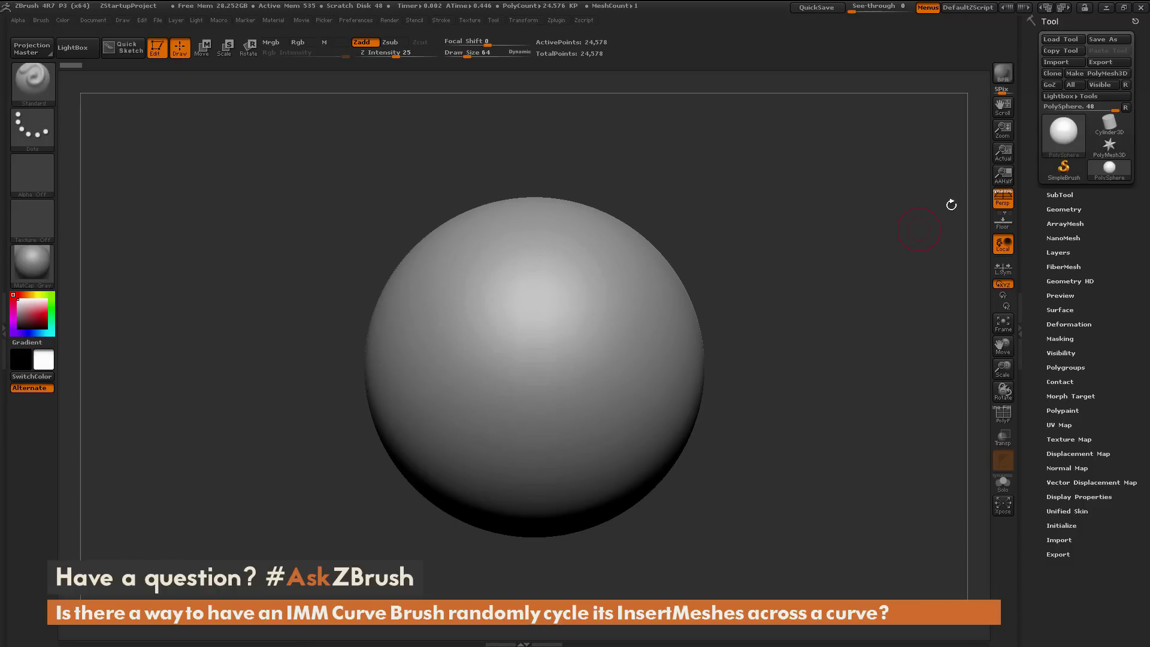
Expand Tool > Geometry and choose IMM Clothing from the 3D Sculpting Brushes picker as the current brush.
{"action": "left_click", "coordinate": [1064, 209]}
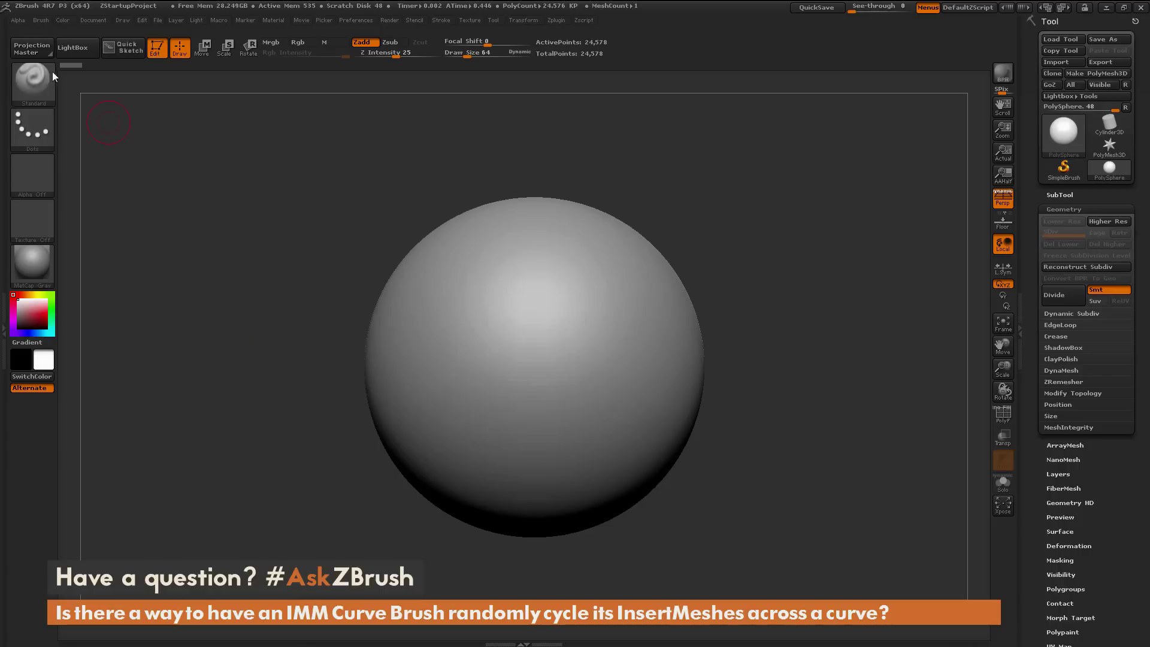
{"action": "left_click", "coordinate": [37, 77]}
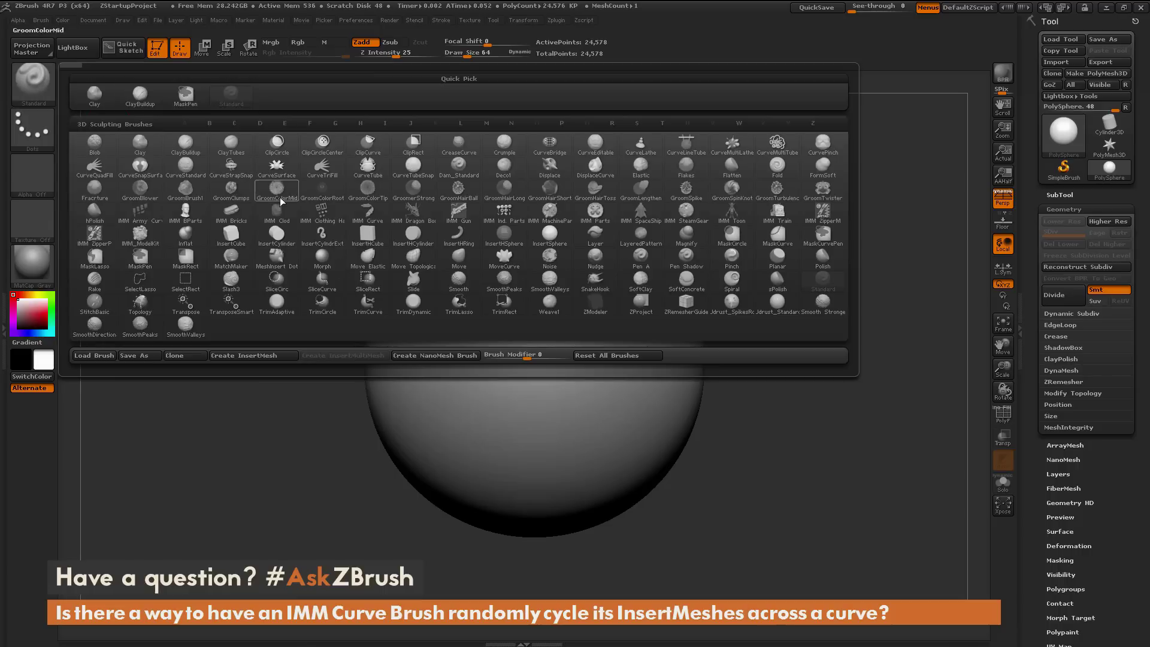
{"action": "left_click", "coordinate": [322, 216]}
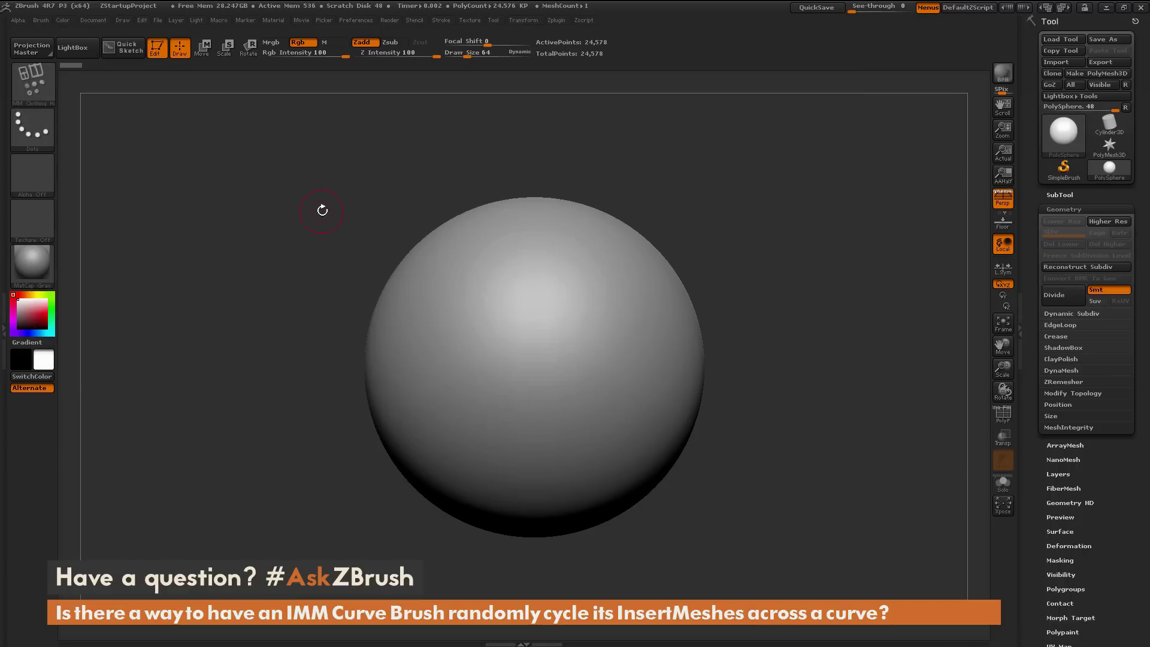
Enable Curve stroke, set Draw Size to 119, and draw a buckle curve from the sphere's top to lower right.
{"action": "left_click", "coordinate": [441, 20]}
{"action": "left_click", "coordinate": [472, 179]}
{"action": "key", "text": "space"}
{"action": "left_click_drag", "start_coordinate": [779, 323], "coordinate": [806, 324]}
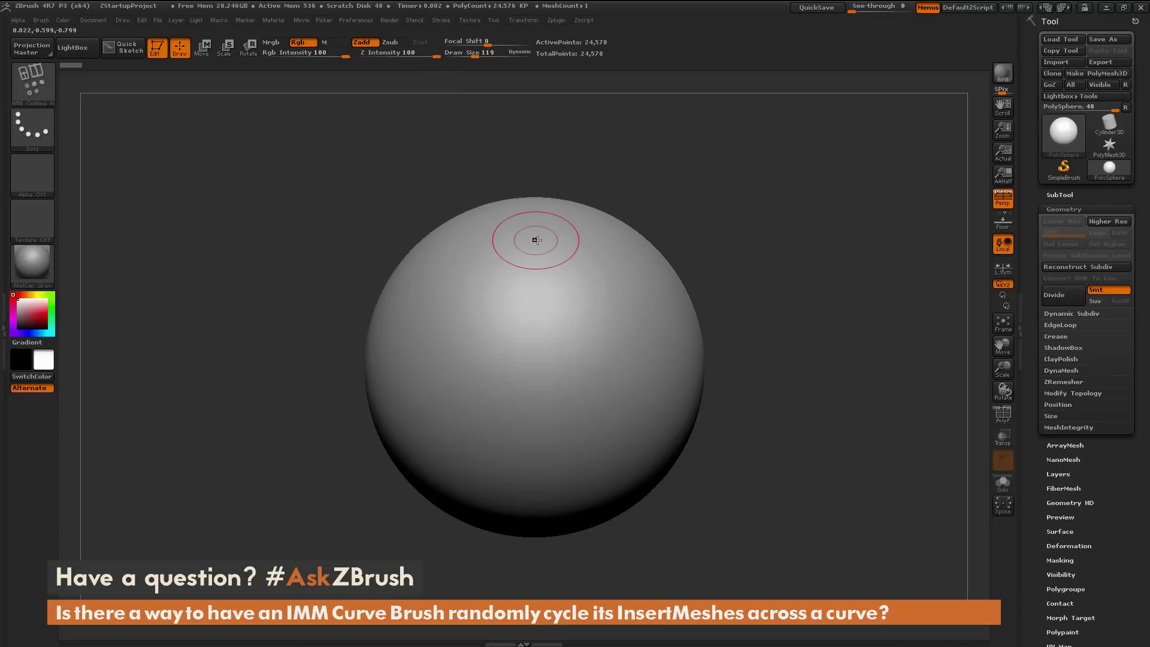
{"action": "mouse_move", "coordinate": [541, 232]}
{"action": "left_mouse_down"}
{"action": "mouse_move", "coordinate": [442, 401]}
{"action": "mouse_move", "coordinate": [600, 427]}
{"action": "left_mouse_up"}
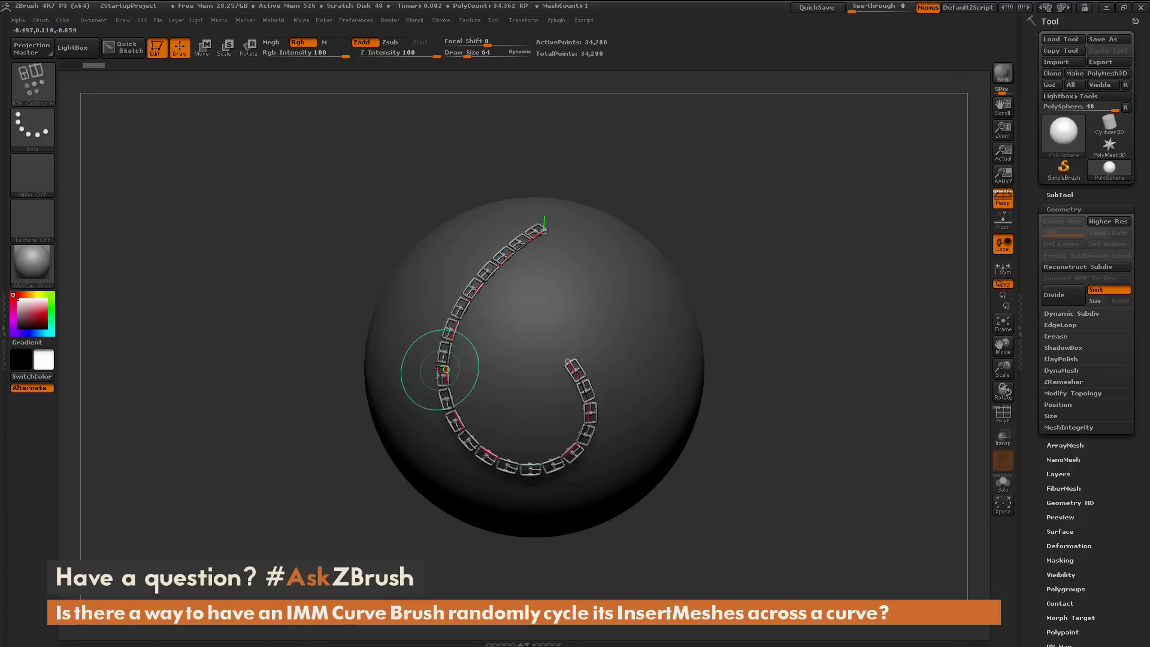
{"action": "key", "text": "bracketright"}
{"action": "key", "text": "bracketright"}
{"action": "key", "text": "bracketright"}
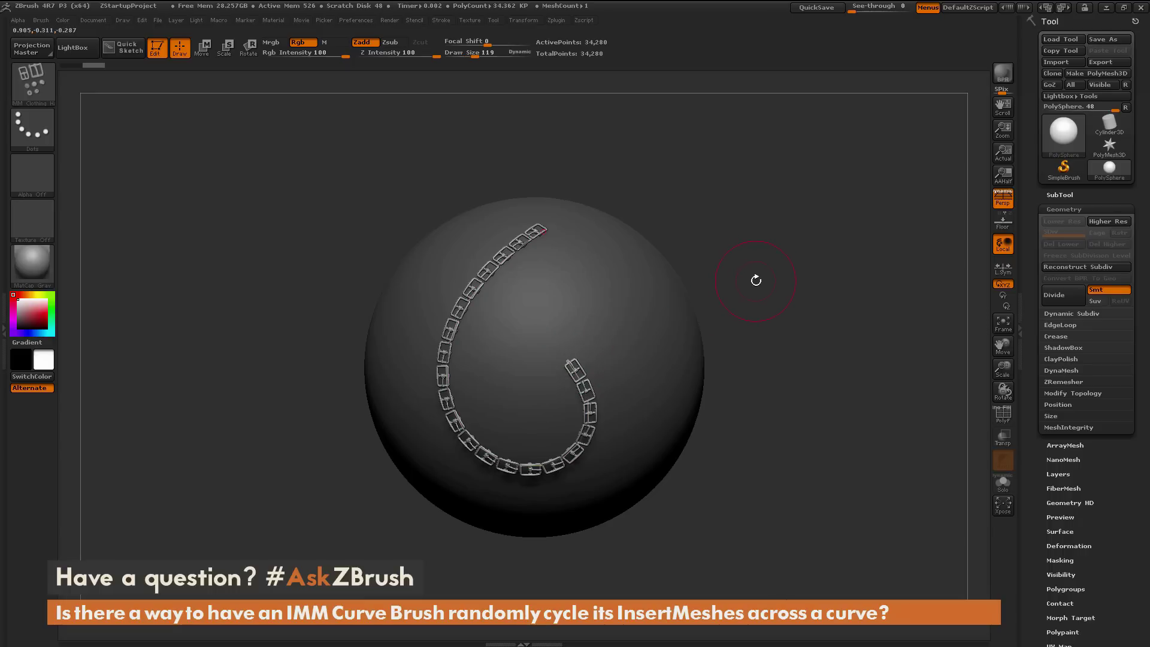
{"action": "key", "text": "bracketleft"}
{"action": "key", "text": "bracketleft"}
{"action": "key", "text": "bracketleft"}
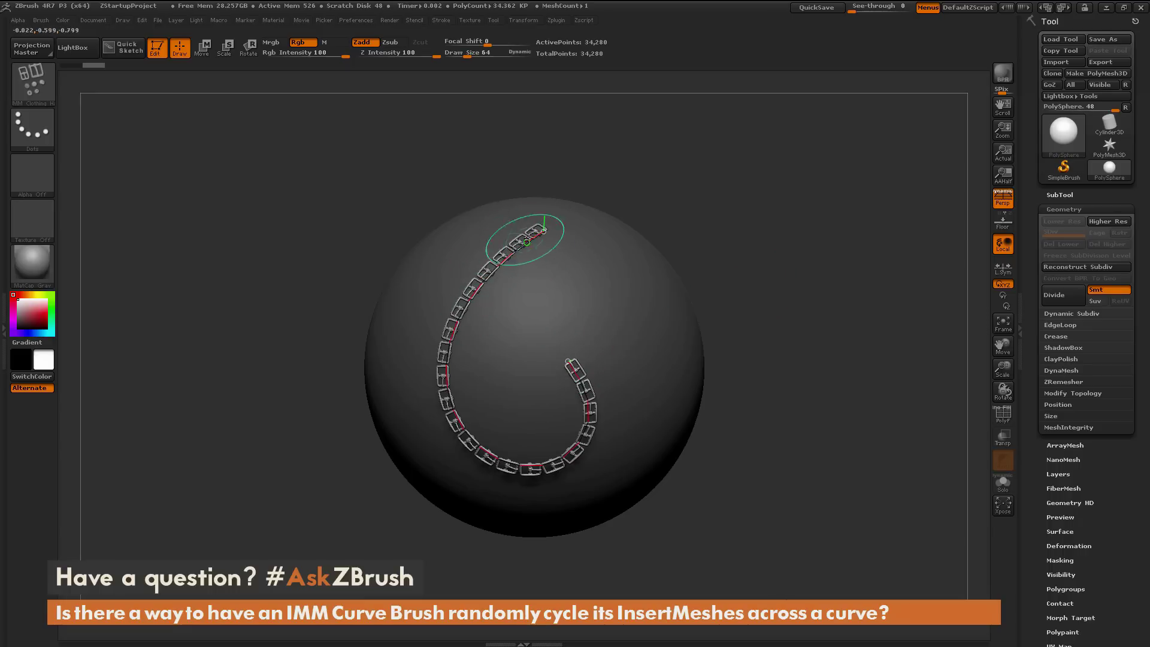
{"action": "key", "text": "bracketright"}
{"action": "key", "text": "bracketright"}
{"action": "key", "text": "bracketright"}
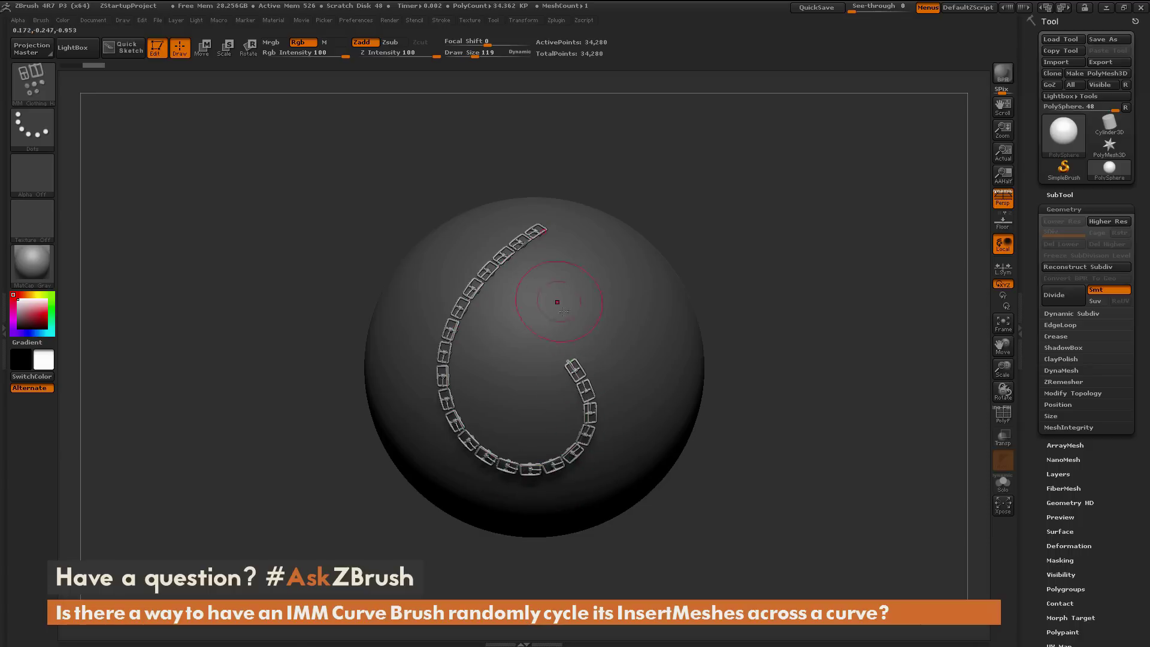
{"action": "key", "text": "bracketleft"}
{"action": "key", "text": "bracketleft"}
{"action": "key", "text": "bracketleft"}
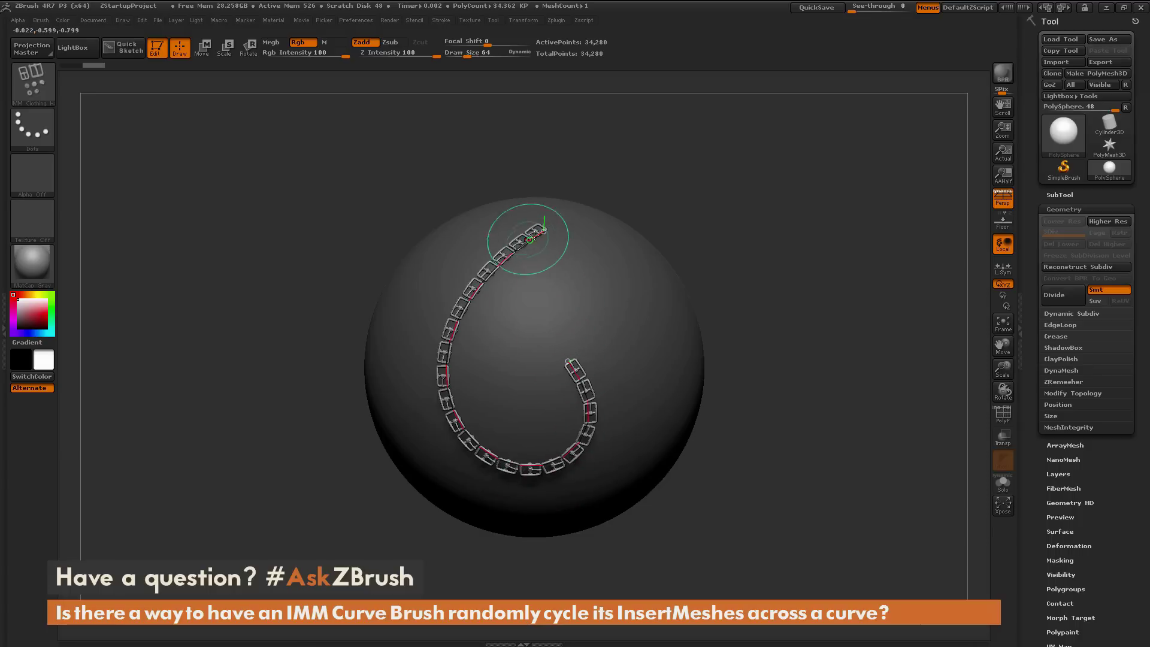
{"action": "key", "text": "bracketright"}
{"action": "key", "text": "bracketright"}
{"action": "key", "text": "bracketright"}
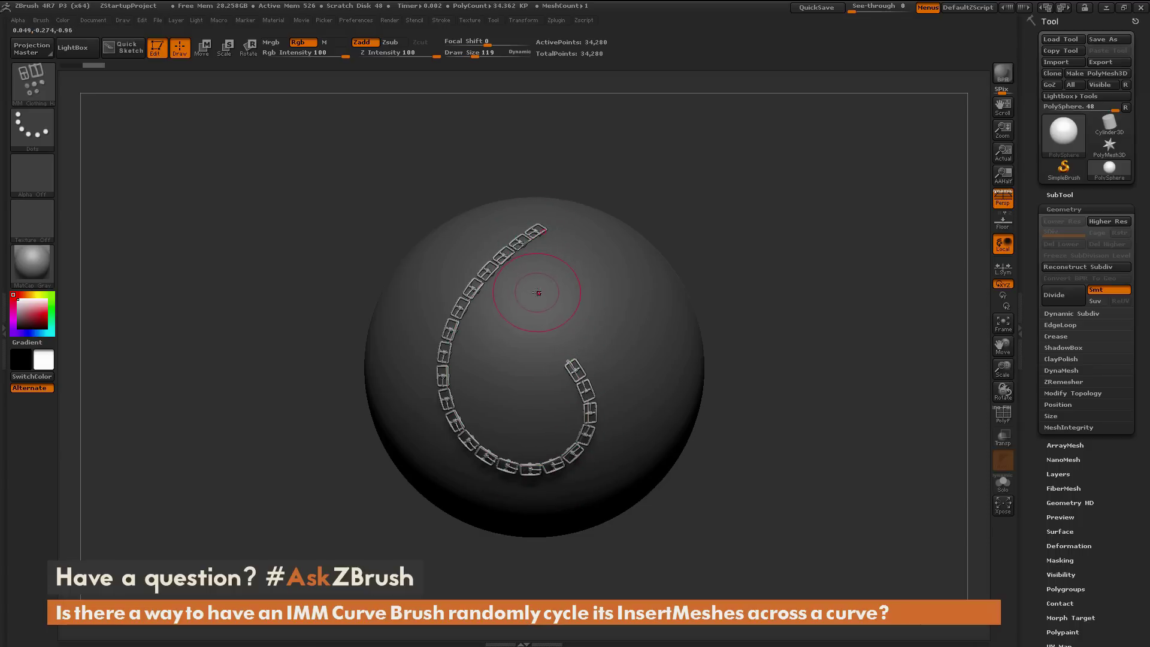
{"action": "key", "text": "m"}
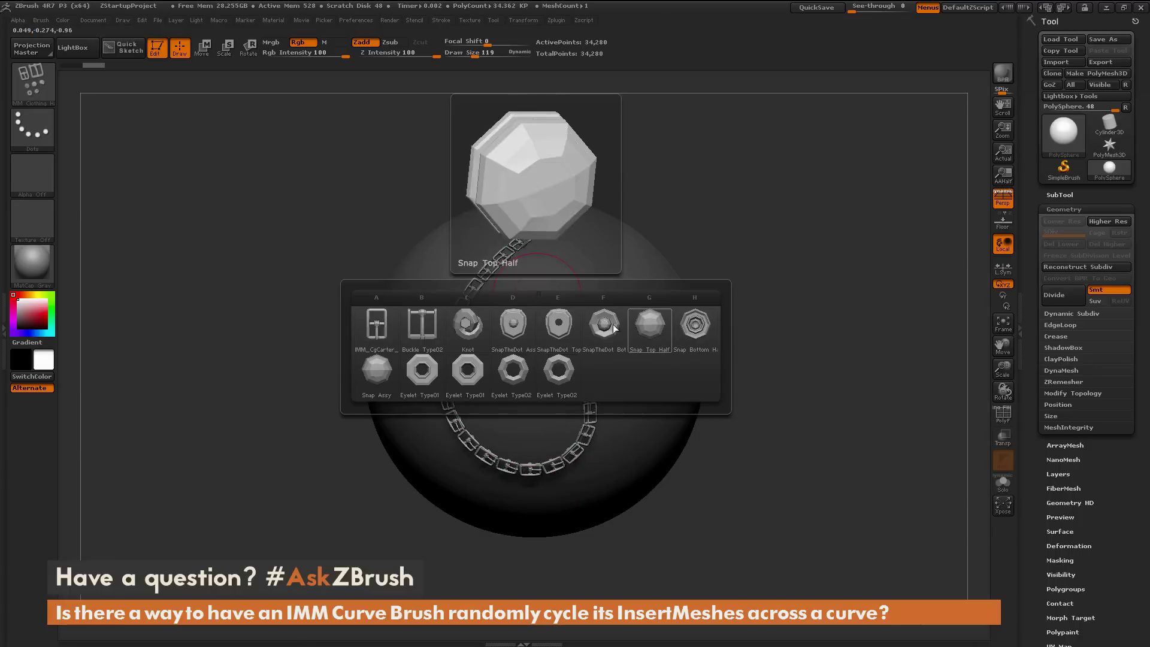
{"action": "key", "text": "bracketleft"}
{"action": "key", "text": "bracketleft"}
{"action": "key", "text": "bracketleft"}
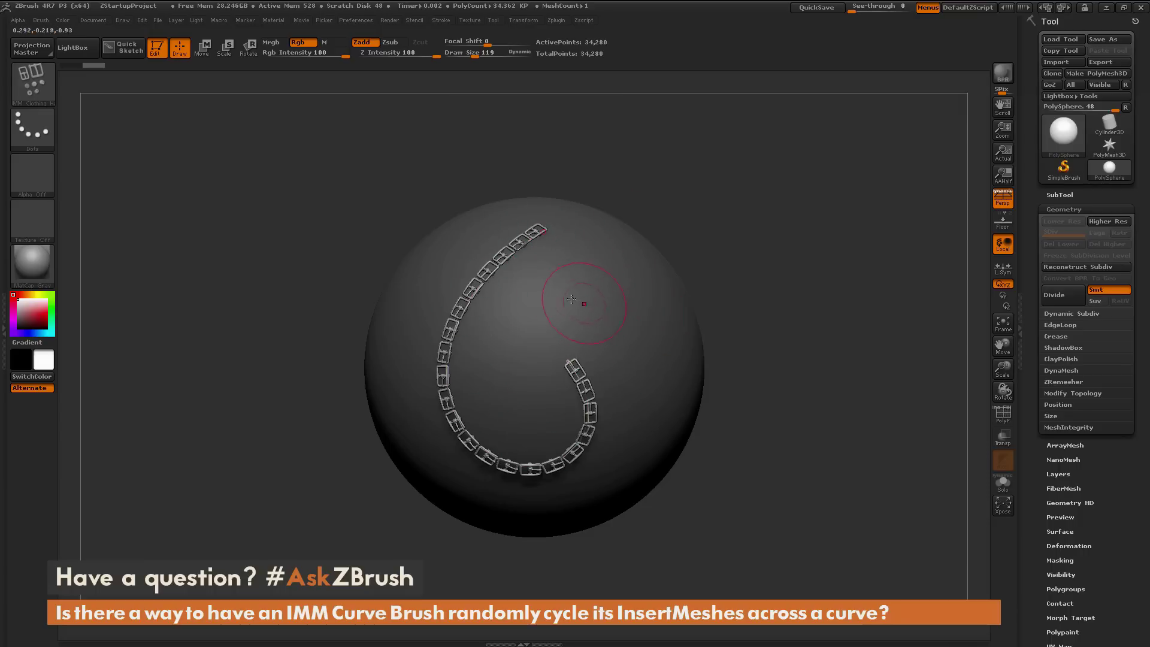
{"action": "left_click", "coordinate": [41, 20]}
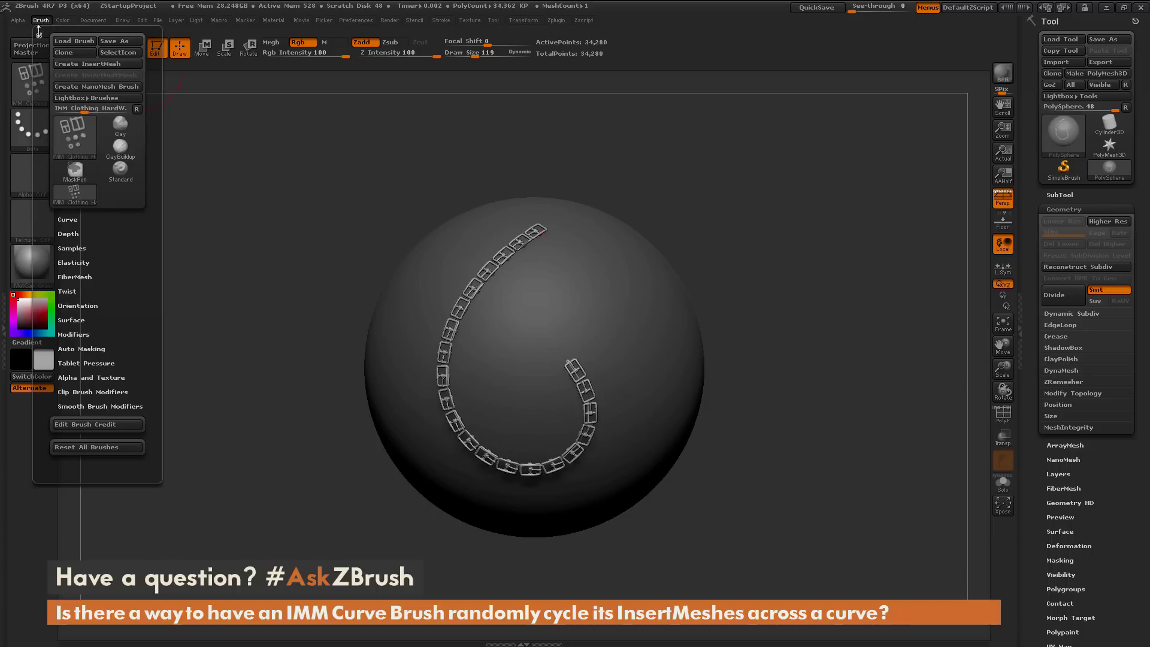
Dock the Brush palette in the right tray, expand Modifiers, and keep the buckle as the insert mesh.
{"action": "left_click", "coordinate": [39, 32]}
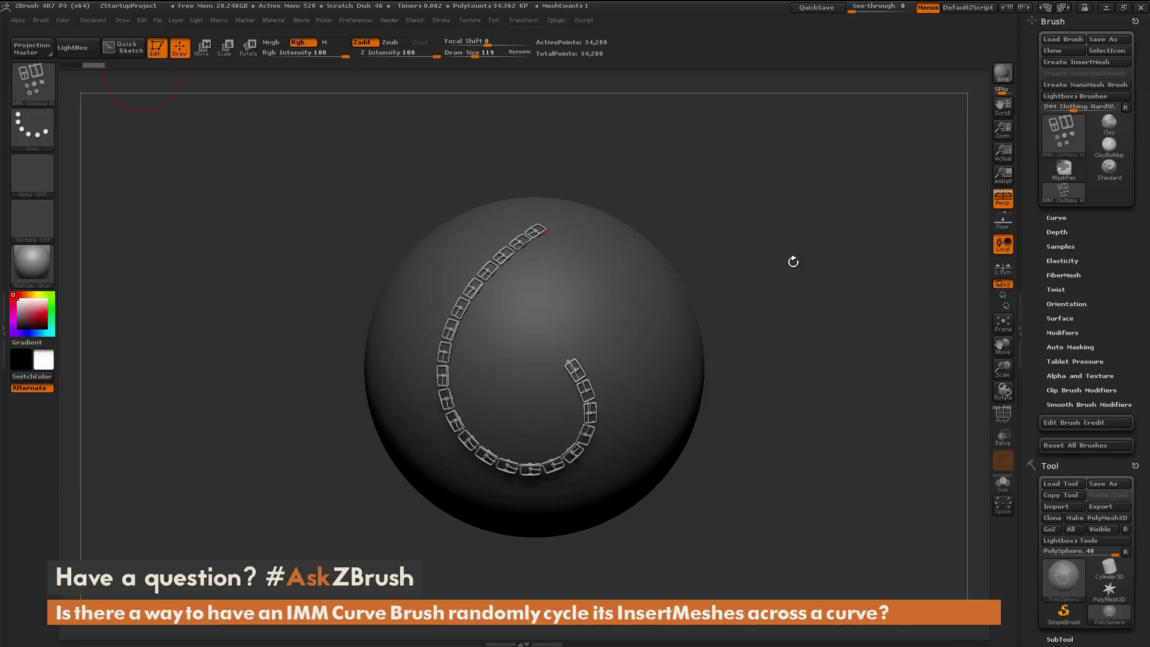
{"action": "left_click", "coordinate": [1072, 333]}
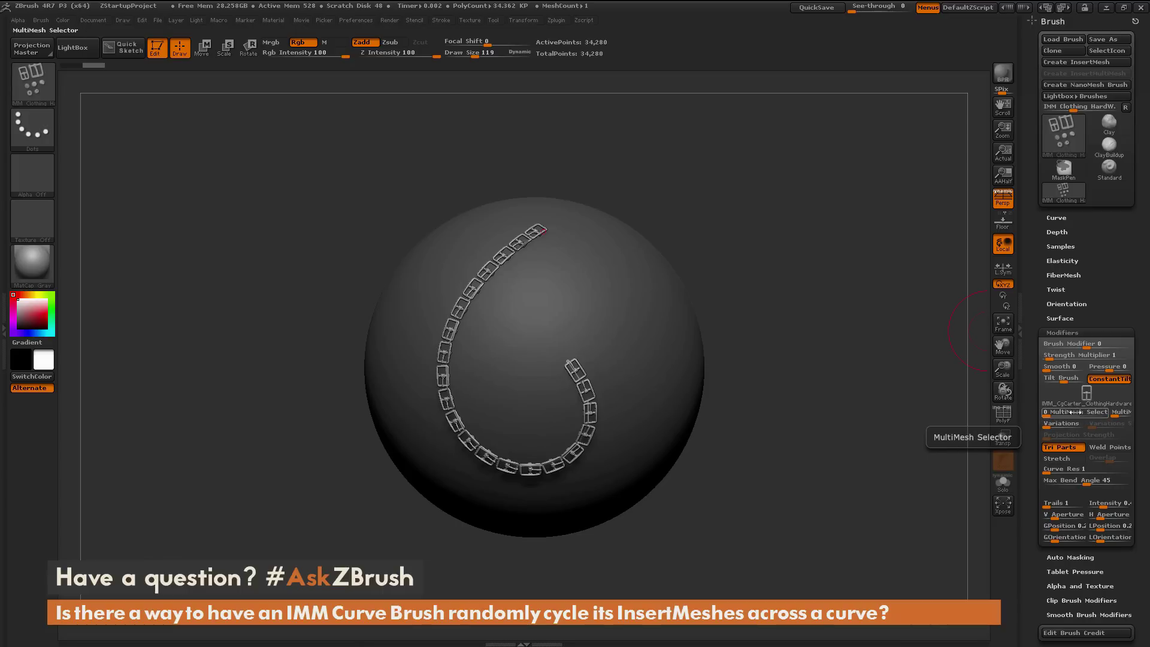
{"action": "mouse_move", "coordinate": [1083, 397]}
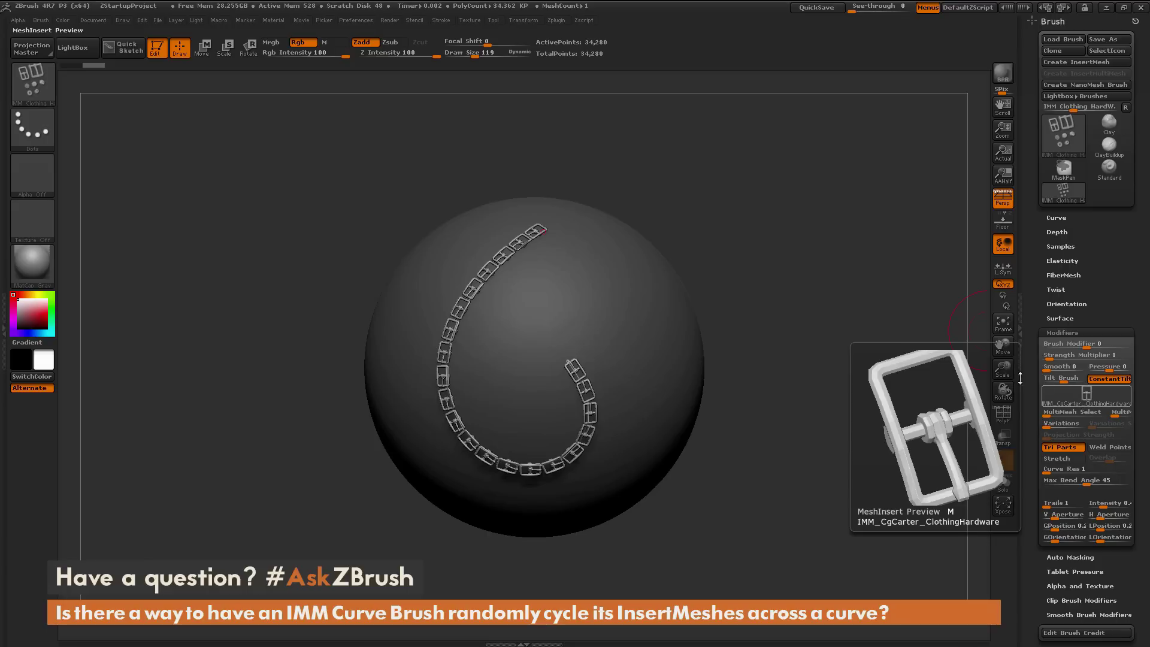
{"action": "key", "text": "m"}
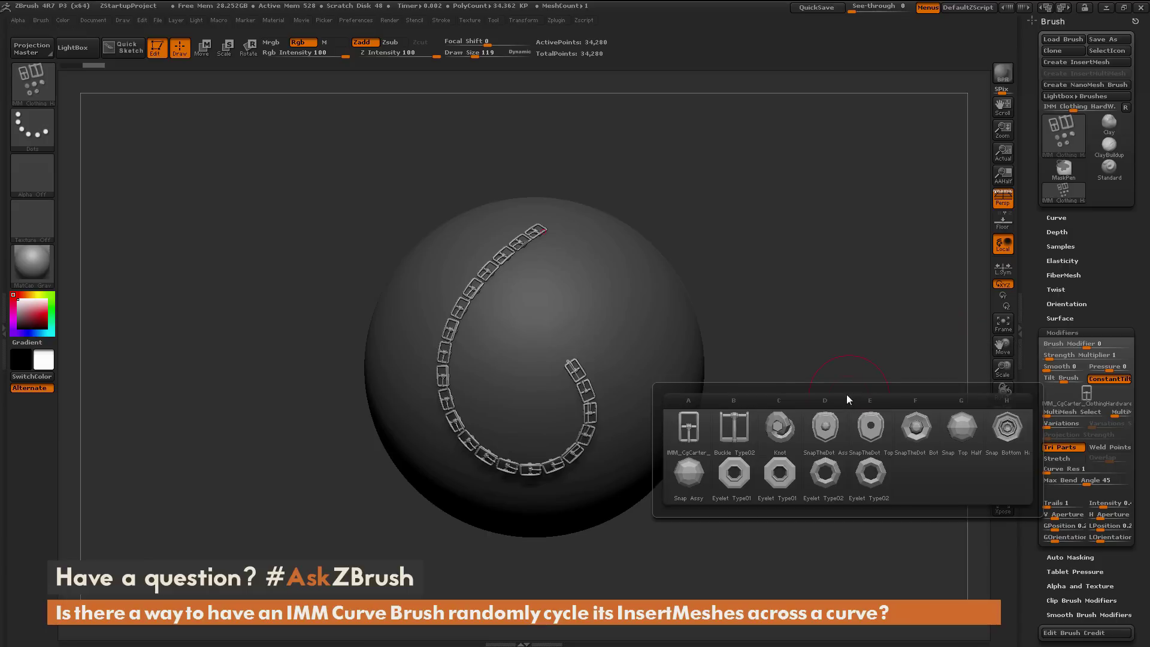
{"action": "left_click", "coordinate": [693, 440]}
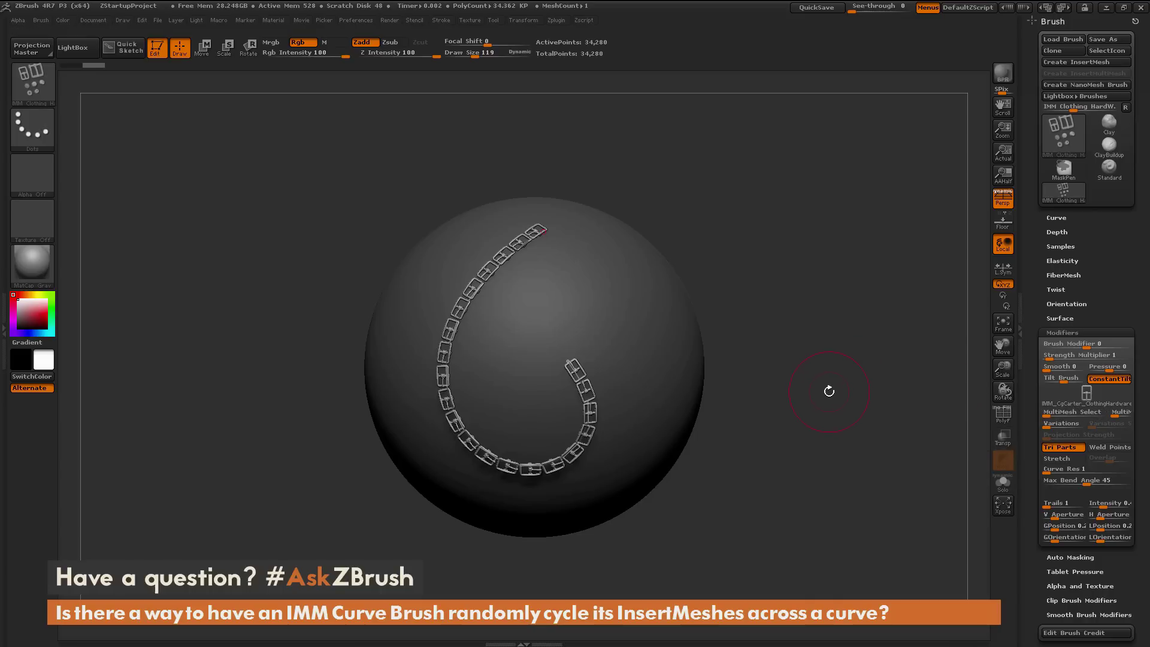
Pick Knot as the insert mesh, then set MultiMesh Variations to 4 with mode cycle forward.
{"action": "key", "text": "m"}
{"action": "left_click", "coordinate": [759, 423]}
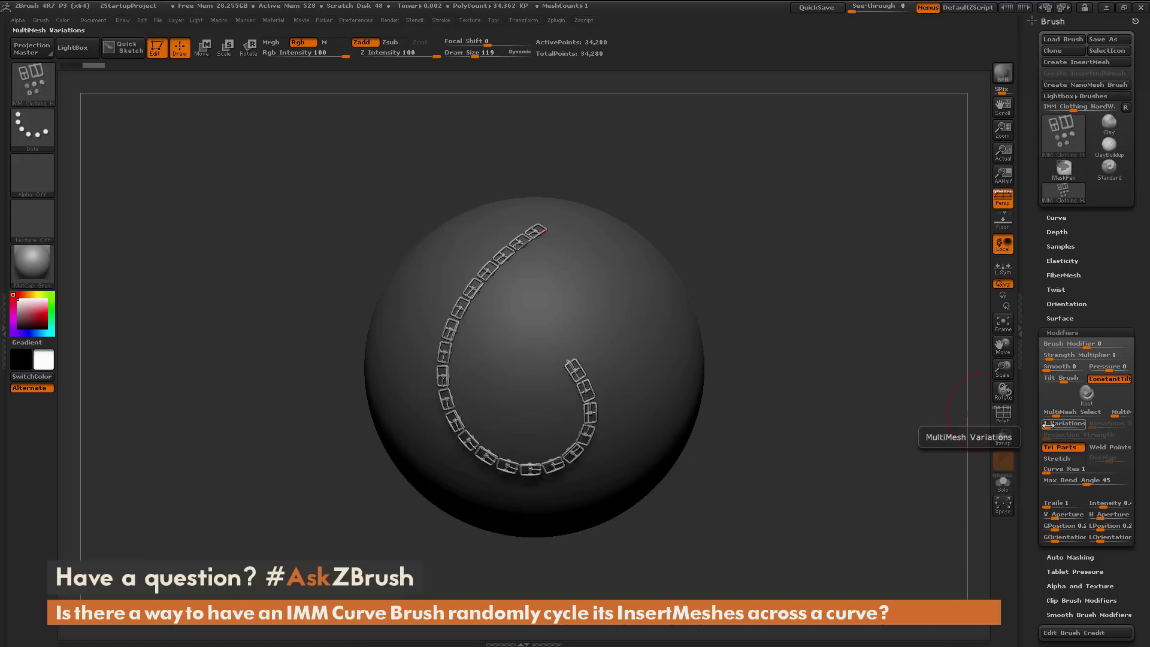
{"action": "left_click_drag", "start_coordinate": [1047, 426], "coordinate": [1062, 424]}
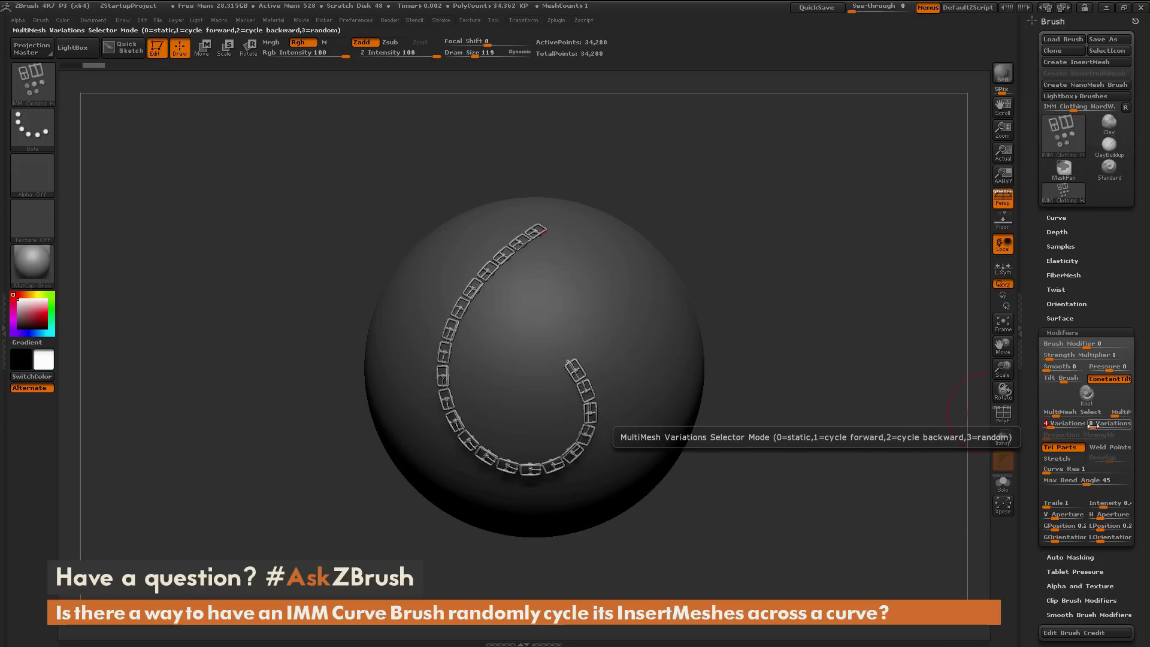
{"action": "left_click_drag", "start_coordinate": [1093, 427], "coordinate": [1099, 424]}
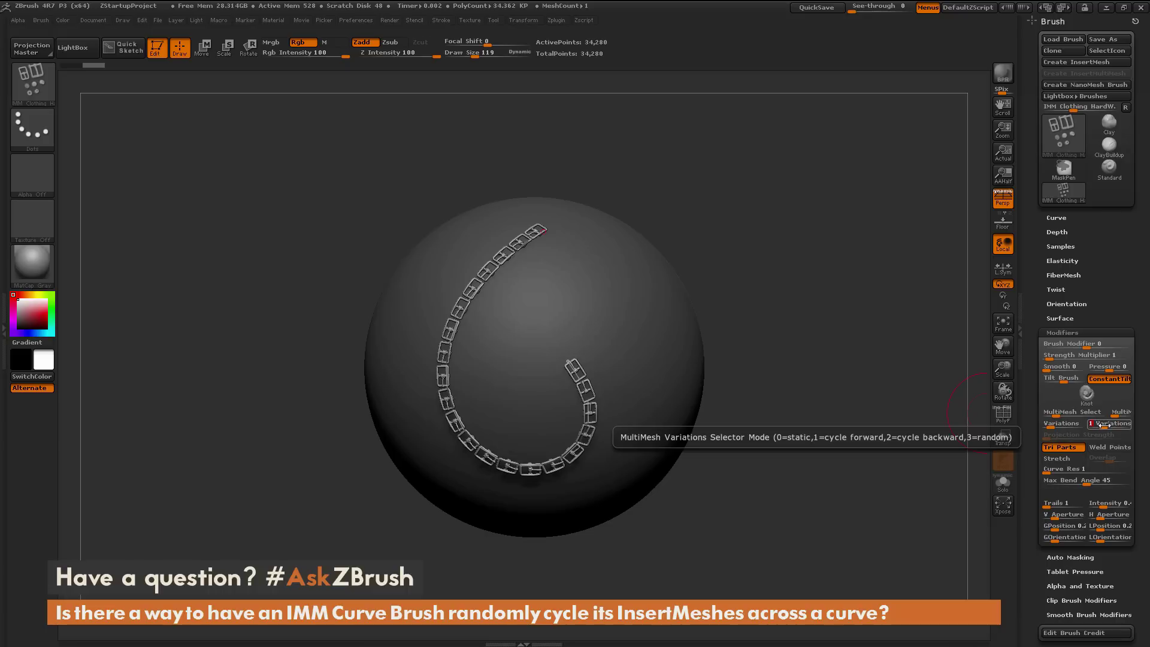
{"action": "key", "text": "m"}
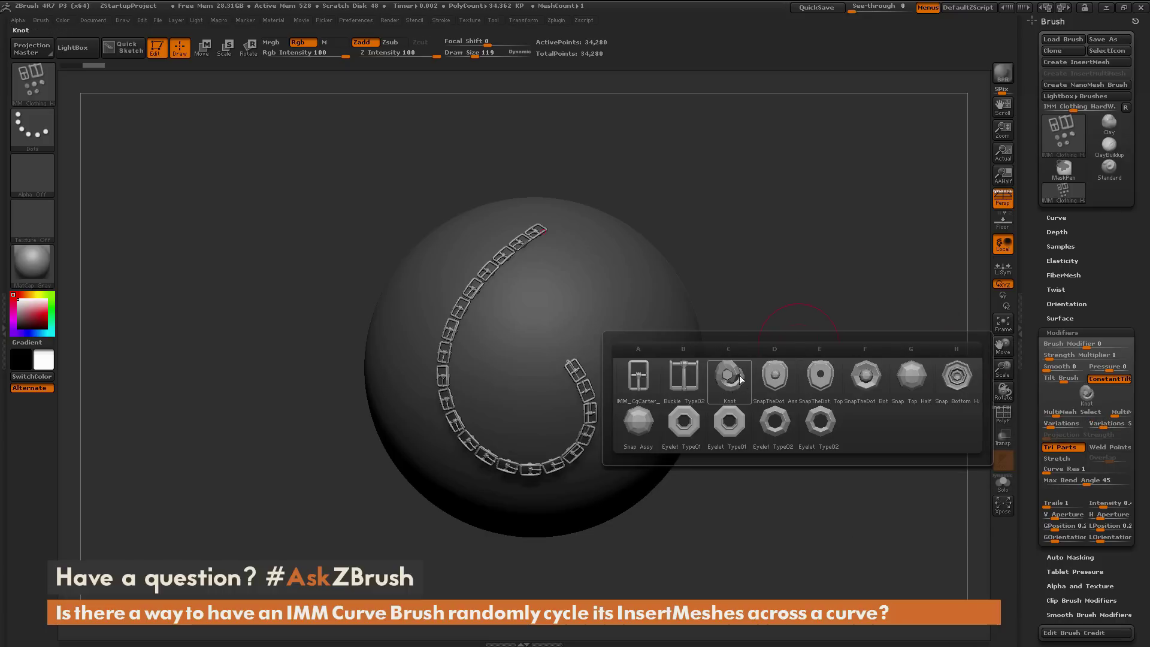
Preview the IMM palette's mesh tiles and select the Knot mesh.
{"action": "mouse_move", "coordinate": [730, 390]}
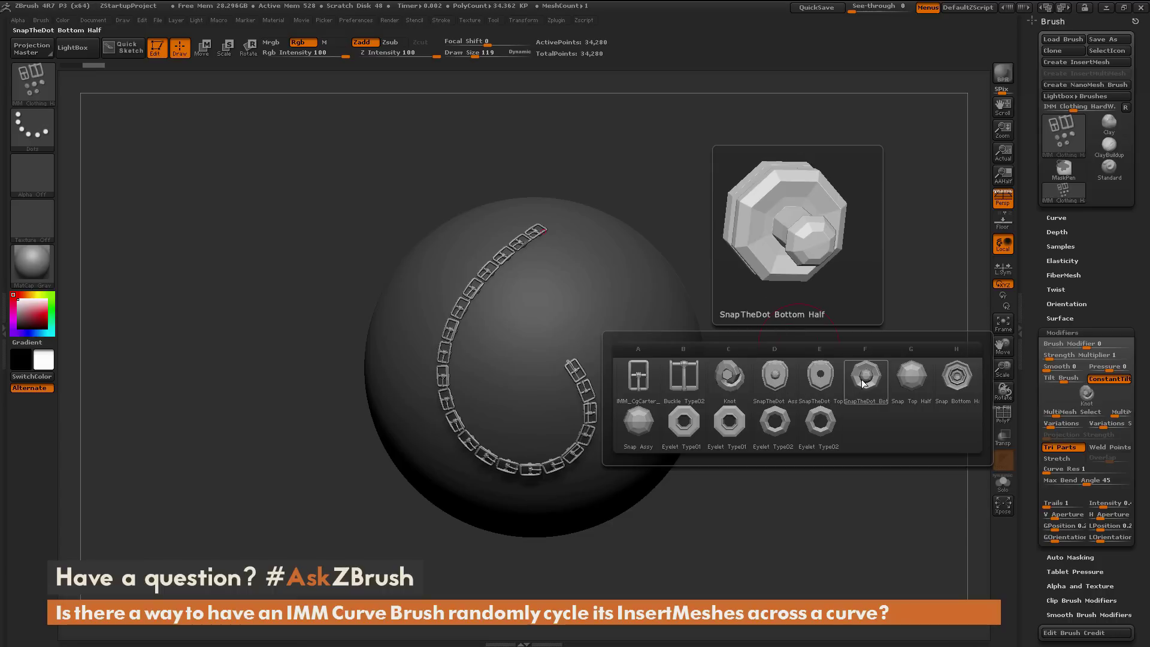
{"action": "left_click", "coordinate": [732, 384]}
Draw a curve of insert meshes down the sphere's right side and reduce the brush size.
{"action": "mouse_move", "coordinate": [732, 214]}
{"action": "left_mouse_down"}
{"action": "mouse_move", "coordinate": [589, 234]}
{"action": "mouse_move", "coordinate": [664, 384]}
{"action": "mouse_move", "coordinate": [636, 454]}
{"action": "left_mouse_up"}
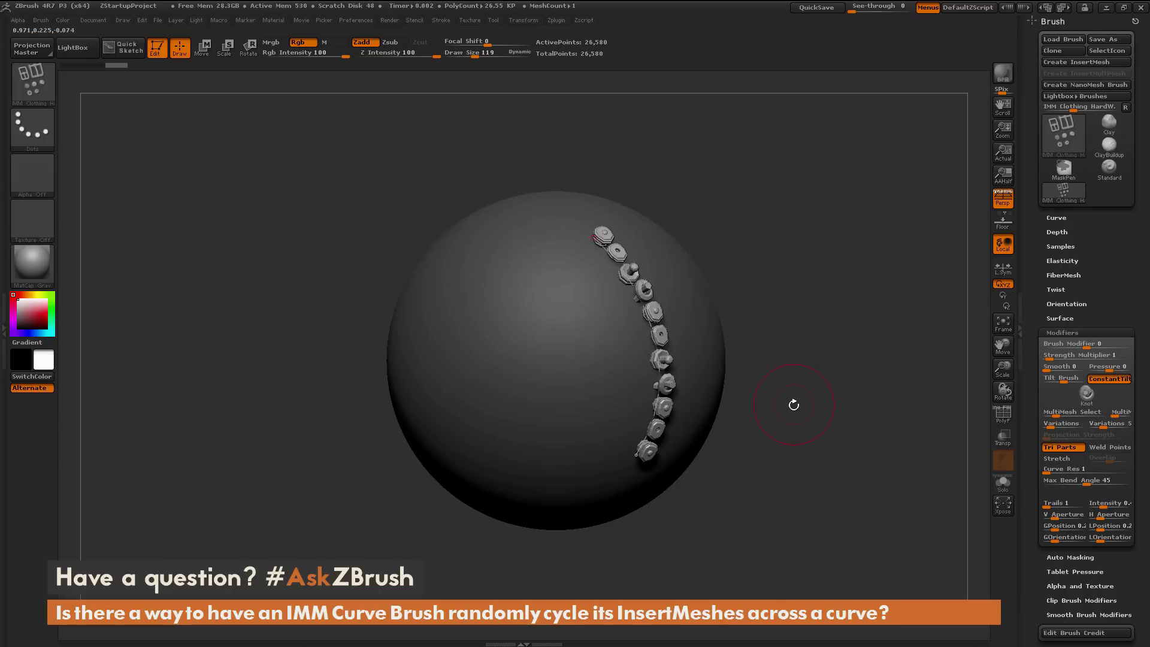
{"action": "left_click_drag", "start_coordinate": [803, 403], "coordinate": [794, 388]}
{"action": "key", "text": "bracketleft"}
{"action": "key", "text": "bracketleft"}
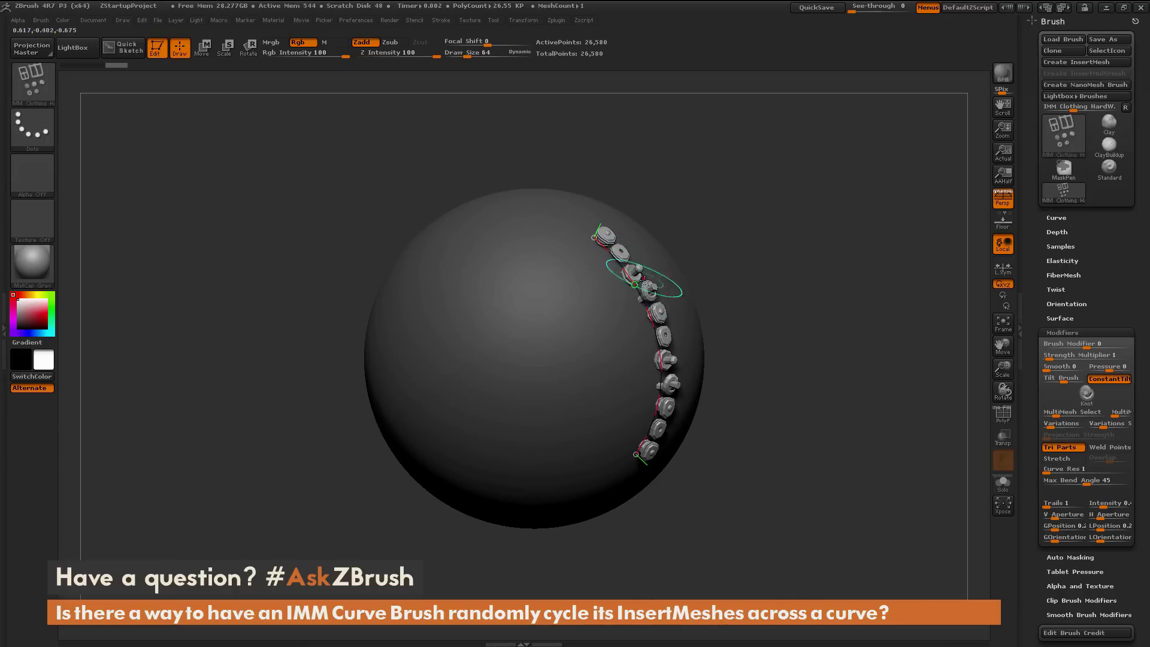
Choose the curve's starting mesh, rotate to inspect it, and set variations mode to 2.
{"action": "key", "text": "m"}
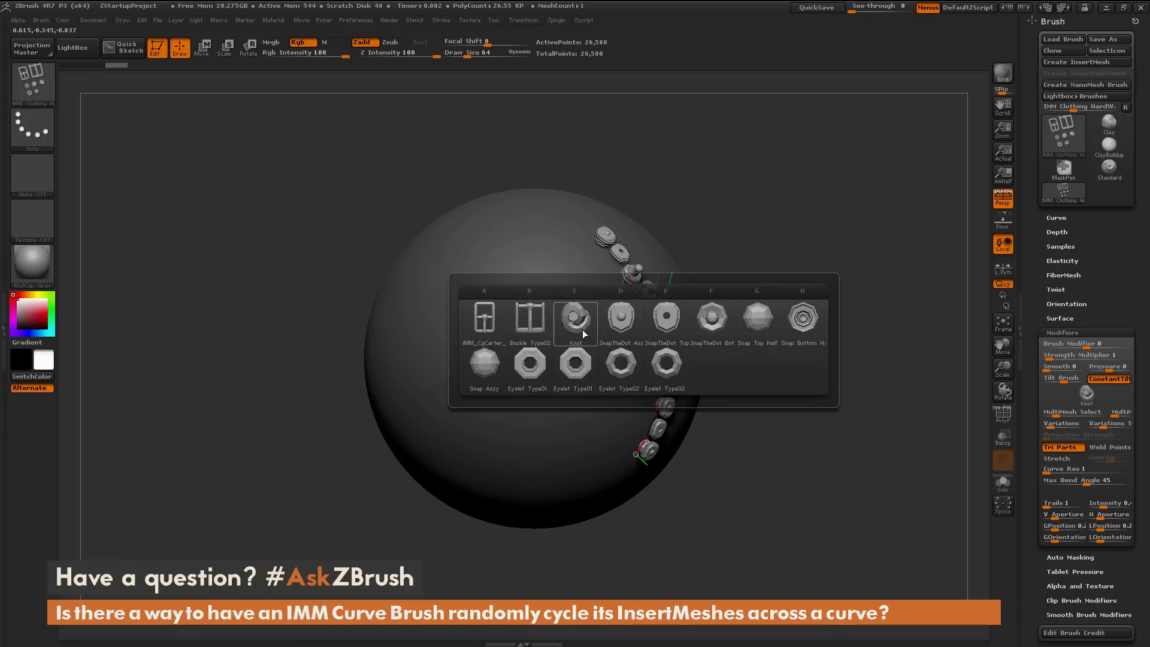
{"action": "left_click", "coordinate": [703, 329]}
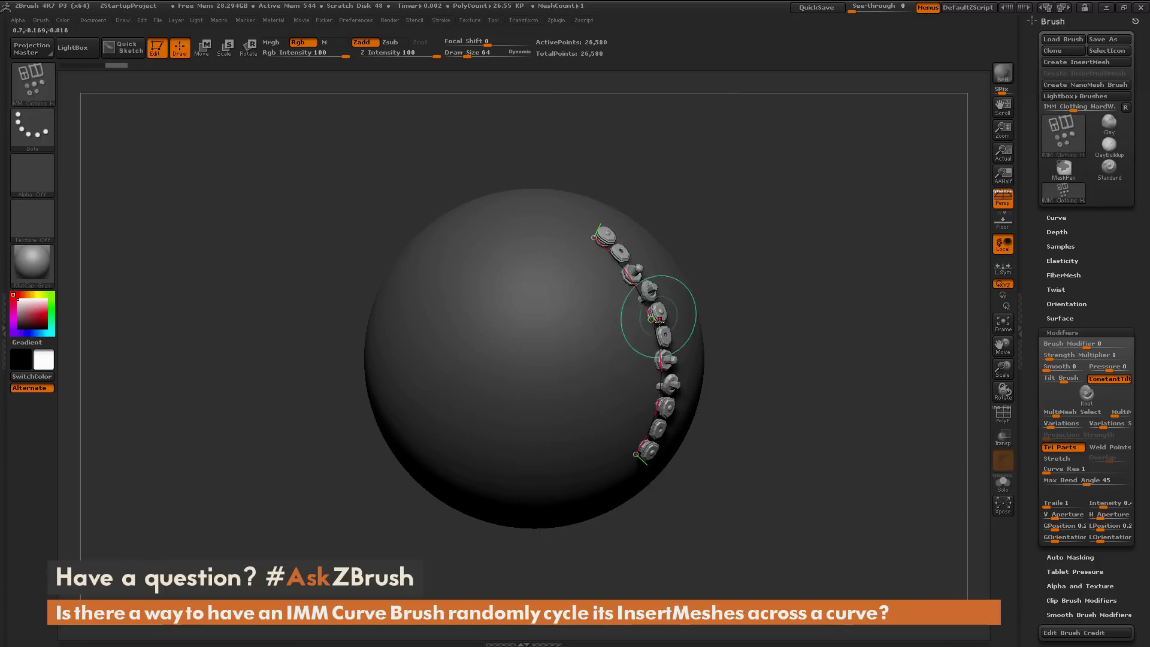
{"action": "mouse_move", "coordinate": [742, 351]}
{"action": "left_mouse_down"}
{"action": "mouse_move", "coordinate": [758, 328]}
{"action": "mouse_move", "coordinate": [739, 308]}
{"action": "left_mouse_up"}
{"action": "left_click_drag", "start_coordinate": [419, 312], "coordinate": [657, 307]}
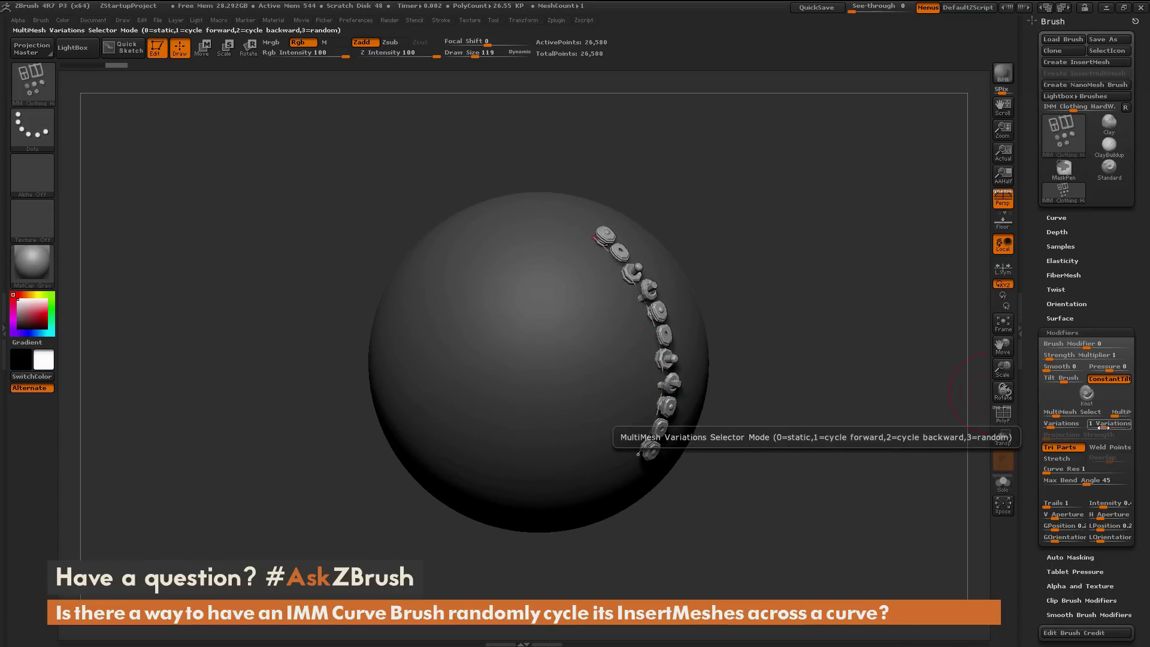
{"action": "left_click_drag", "start_coordinate": [1104, 427], "coordinate": [1109, 425]}
With mode set to cycle backward, draw a curve down the sphere's left side starting from Knot.
{"action": "left_click", "coordinate": [1107, 429]}
{"action": "mouse_move", "coordinate": [526, 236]}
{"action": "left_mouse_down"}
{"action": "mouse_move", "coordinate": [503, 249]}
{"action": "mouse_move", "coordinate": [460, 398]}
{"action": "mouse_move", "coordinate": [526, 476]}
{"action": "left_mouse_up"}
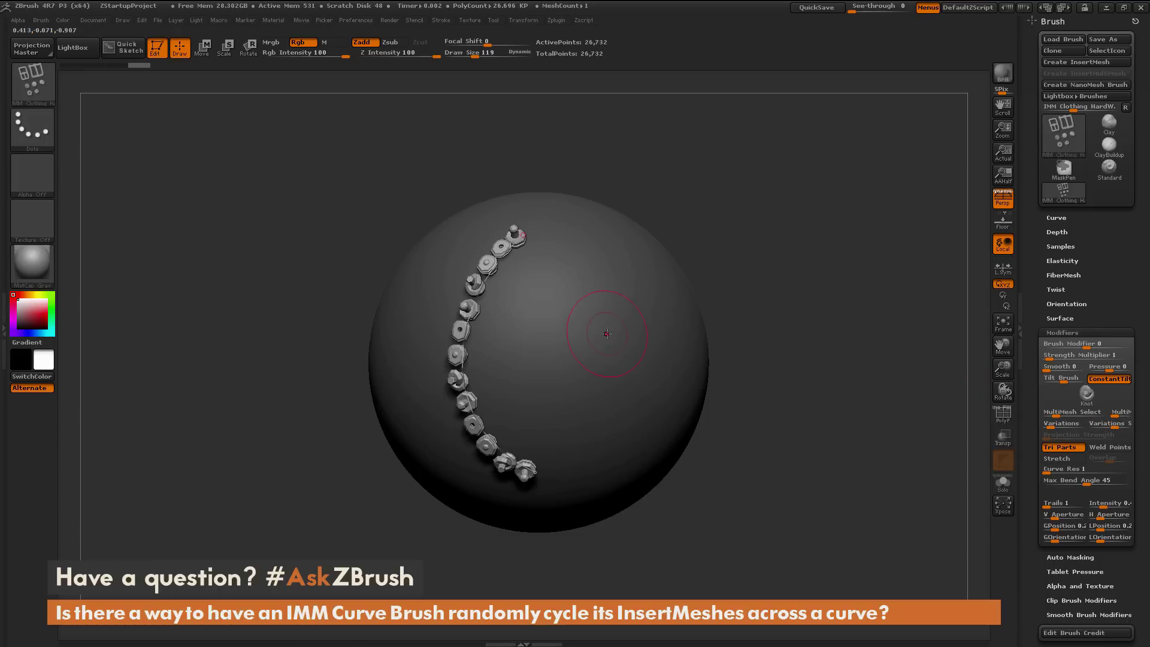
{"action": "key", "text": "m"}
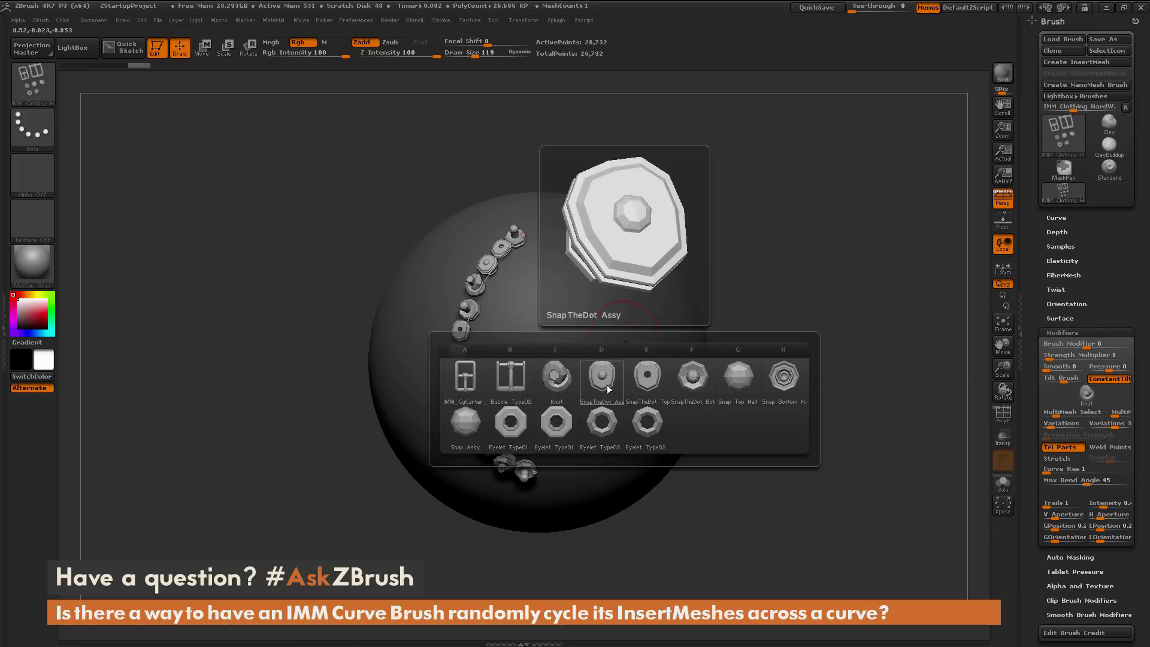
{"action": "mouse_move", "coordinate": [561, 380]}
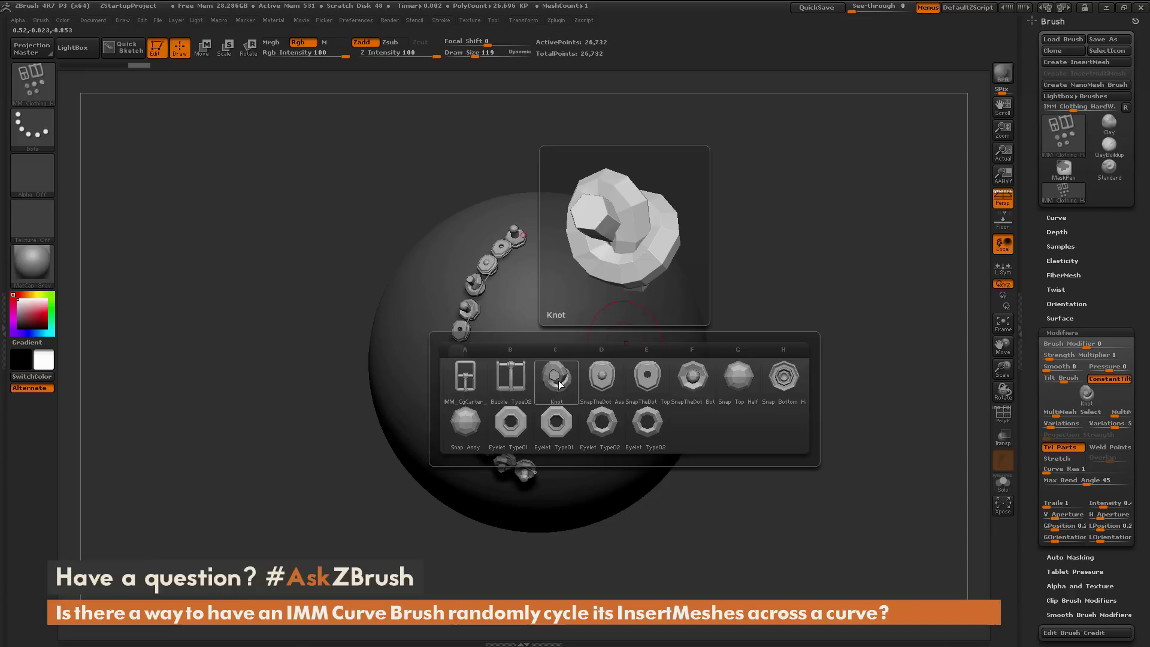
{"action": "mouse_move", "coordinate": [694, 382]}
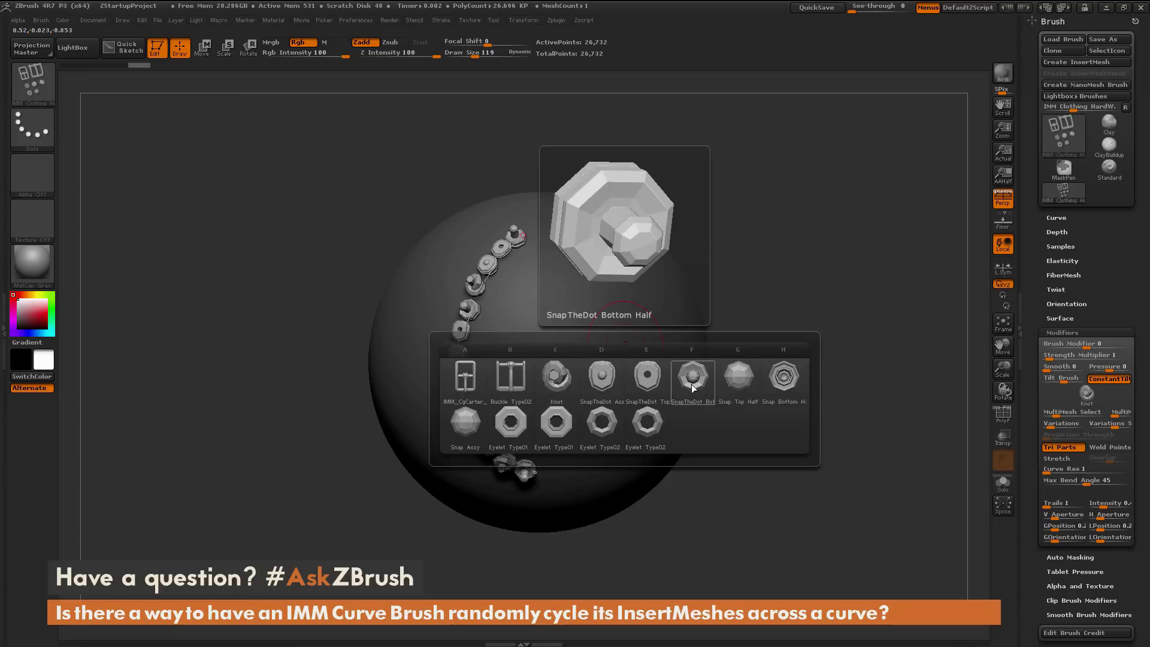
{"action": "mouse_move", "coordinate": [602, 383]}
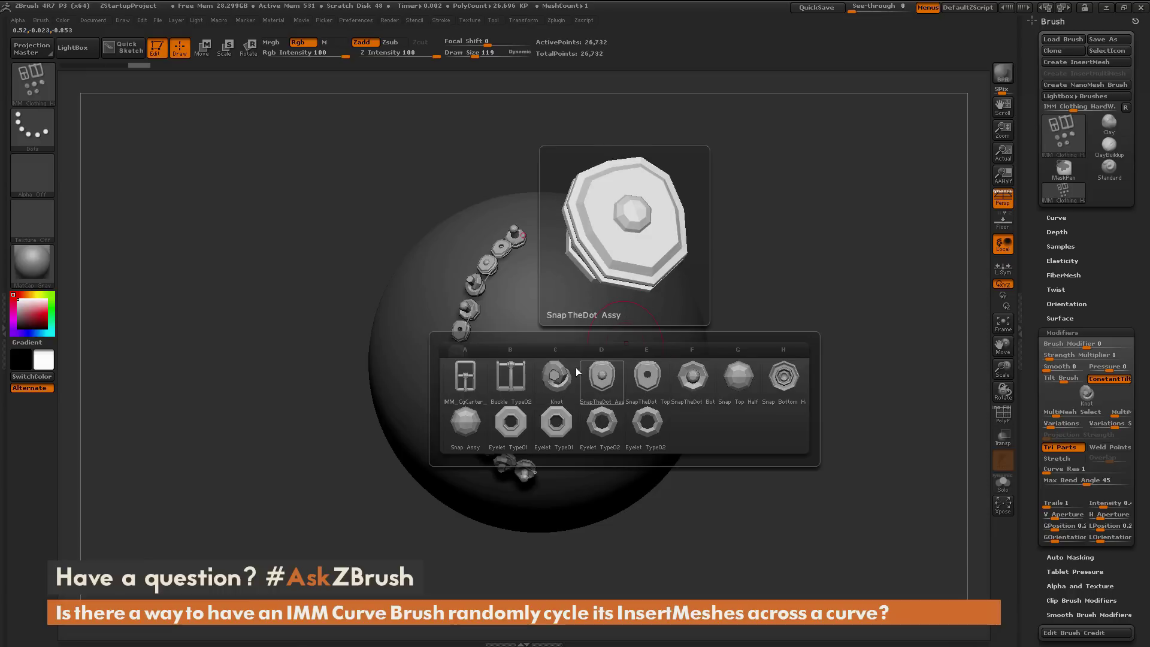
{"action": "left_click", "coordinate": [556, 376]}
{"action": "left_click", "coordinate": [755, 283]}
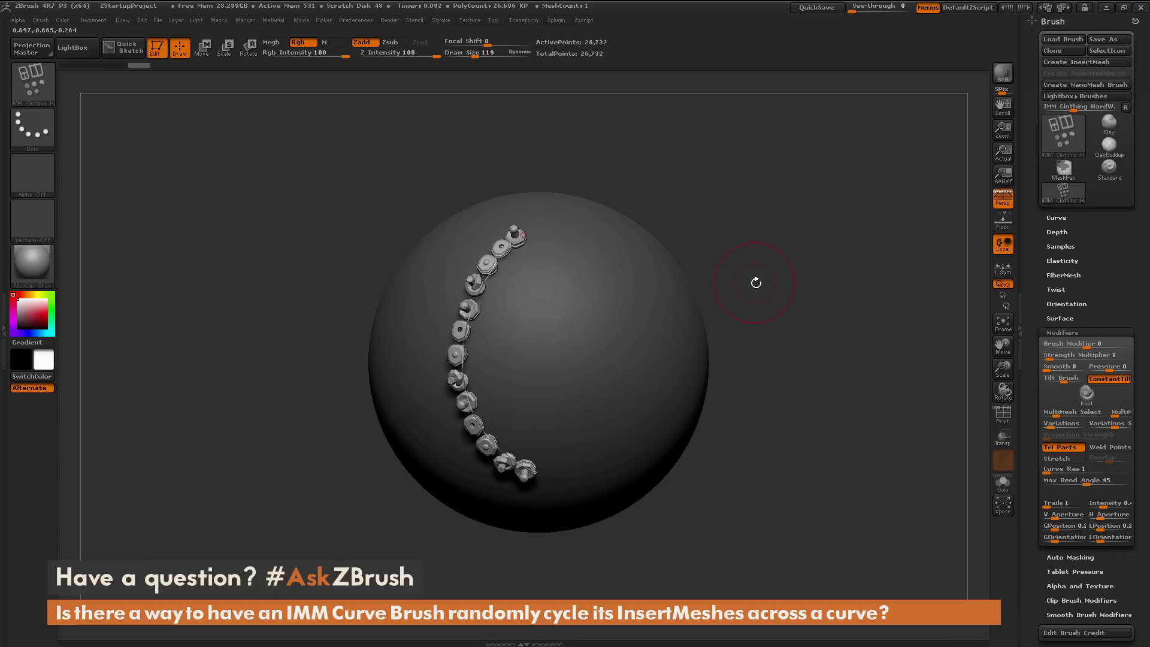
Set the variations selector mode to 3 (random) and MultiMesh Variations to 6.
{"action": "left_click", "coordinate": [1118, 427]}
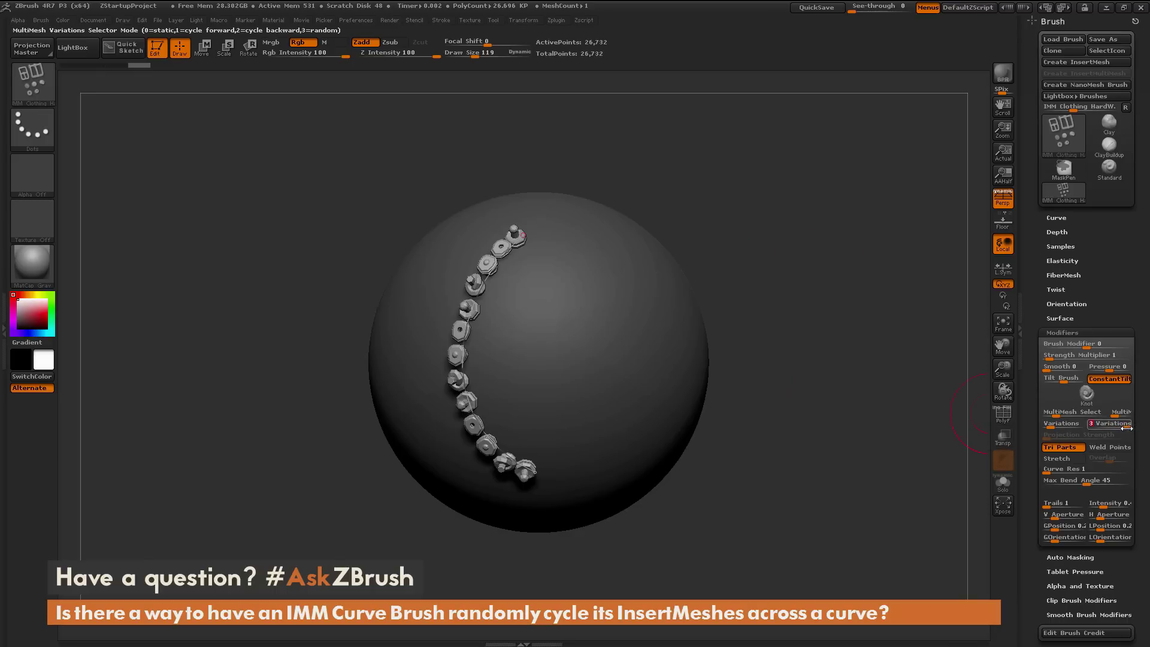
{"action": "left_click", "coordinate": [1051, 427]}
{"action": "left_click_drag", "start_coordinate": [1051, 427], "coordinate": [1057, 427]}
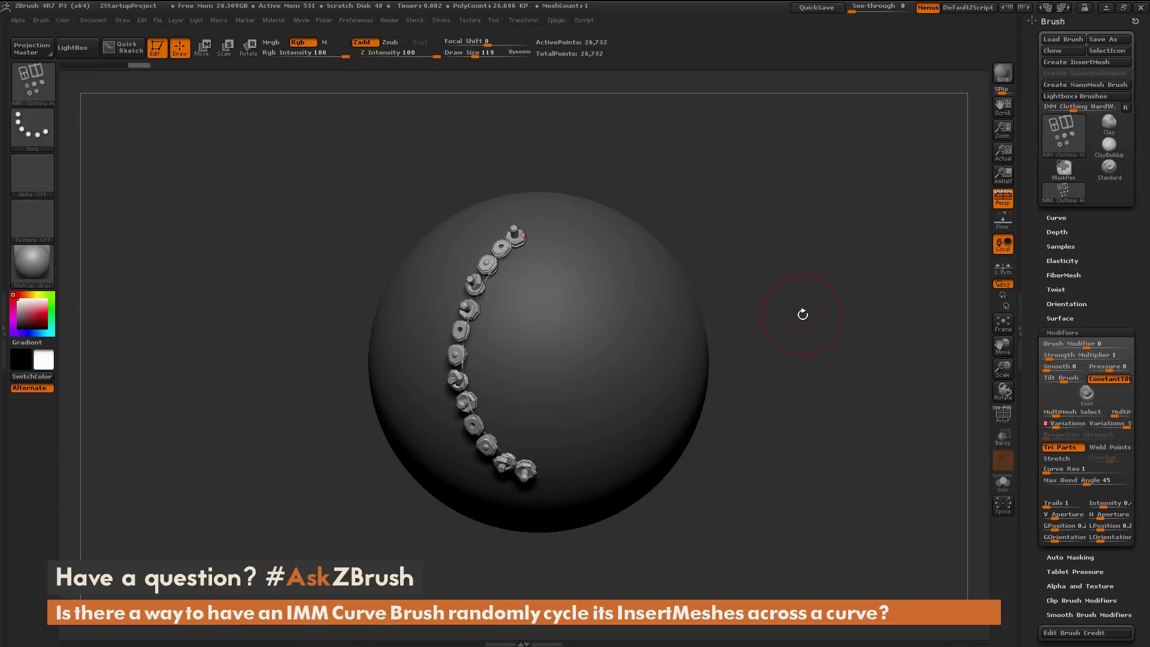
{"action": "key", "text": "m"}
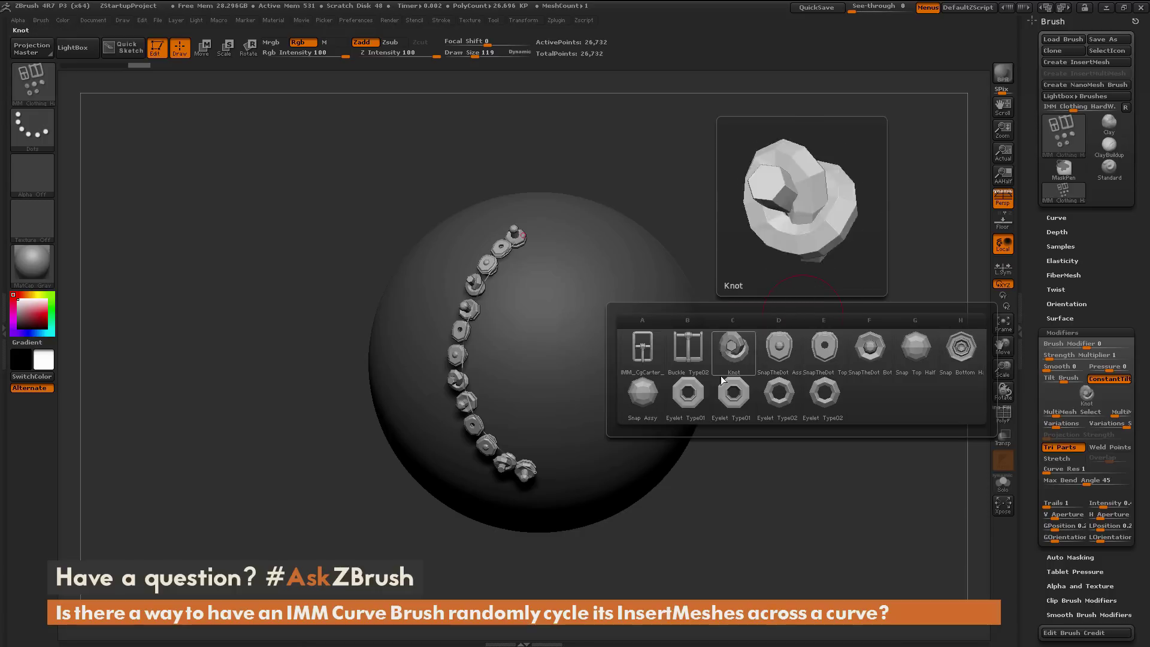
Choose a starting mesh and draw a curve from the sphere's top downward, then rotate to inspect.
{"action": "left_click", "coordinate": [652, 408]}
{"action": "mouse_move", "coordinate": [574, 231]}
{"action": "left_mouse_down"}
{"action": "mouse_move", "coordinate": [606, 270]}
{"action": "mouse_move", "coordinate": [638, 390]}
{"action": "mouse_move", "coordinate": [586, 450]}
{"action": "mouse_move", "coordinate": [554, 361]}
{"action": "left_mouse_up"}
{"action": "left_click_drag", "start_coordinate": [779, 343], "coordinate": [734, 367]}
Check Stroke > Bend, then draw a hook-shaped curve of randomly mixed meshes and review it.
{"action": "left_click", "coordinate": [445, 20]}
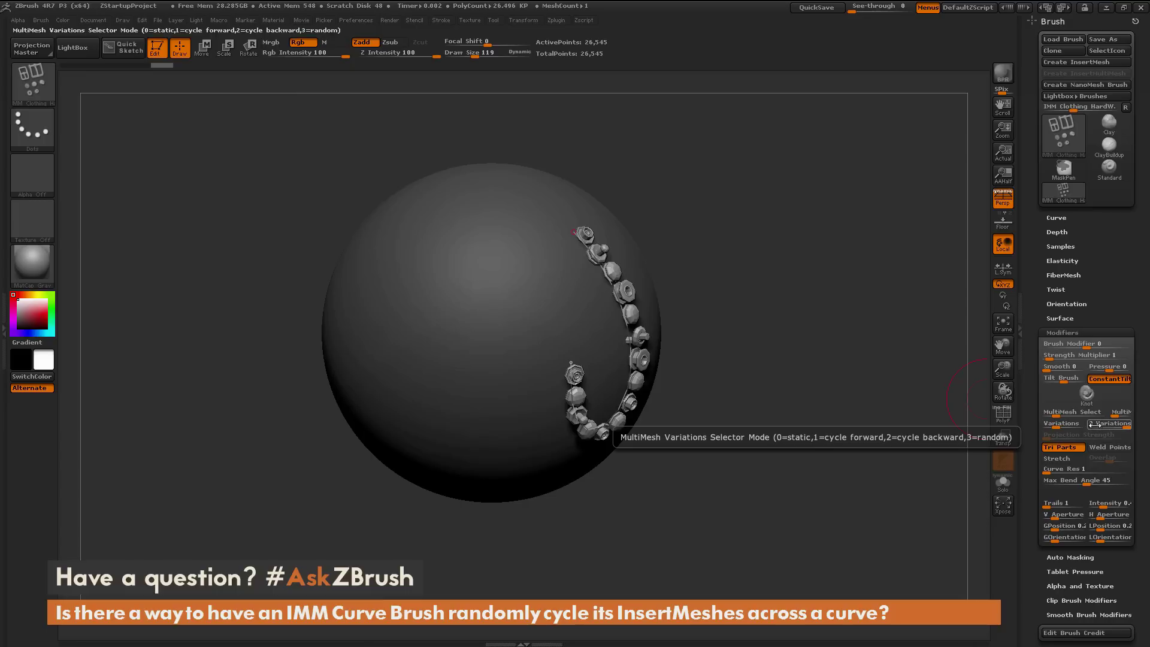
{"action": "mouse_move", "coordinate": [460, 220]}
{"action": "left_mouse_down"}
{"action": "mouse_move", "coordinate": [402, 292]}
{"action": "mouse_move", "coordinate": [402, 408]}
{"action": "mouse_move", "coordinate": [479, 444]}
{"action": "mouse_move", "coordinate": [470, 328]}
{"action": "left_mouse_up"}
{"action": "left_click_drag", "start_coordinate": [827, 369], "coordinate": [830, 411]}
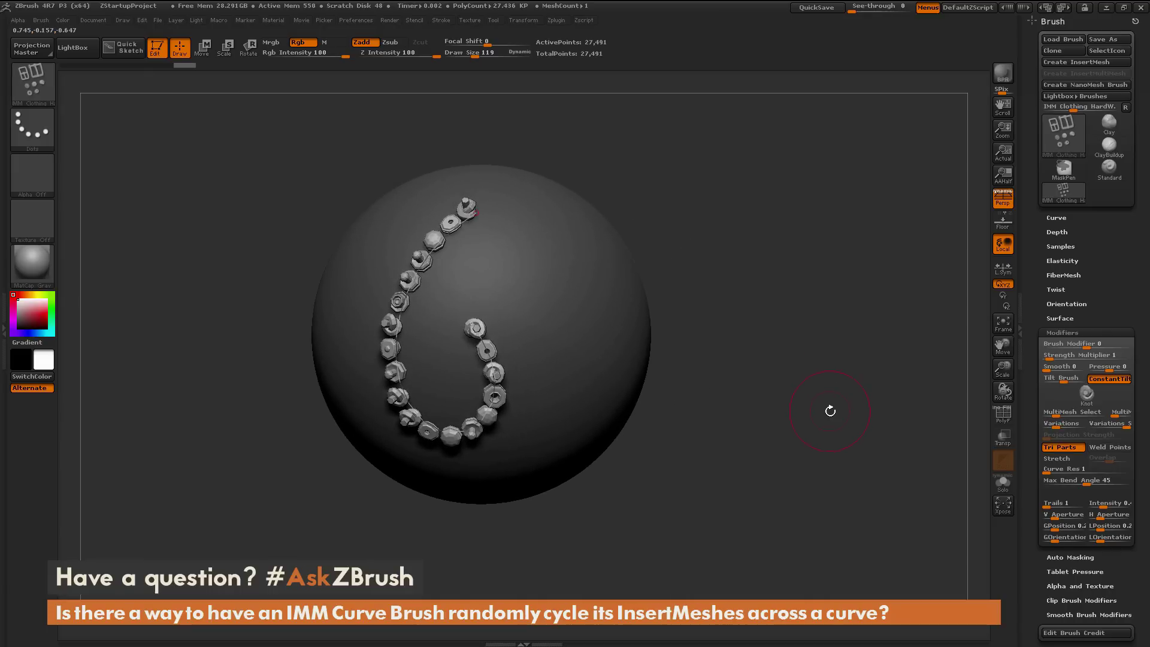